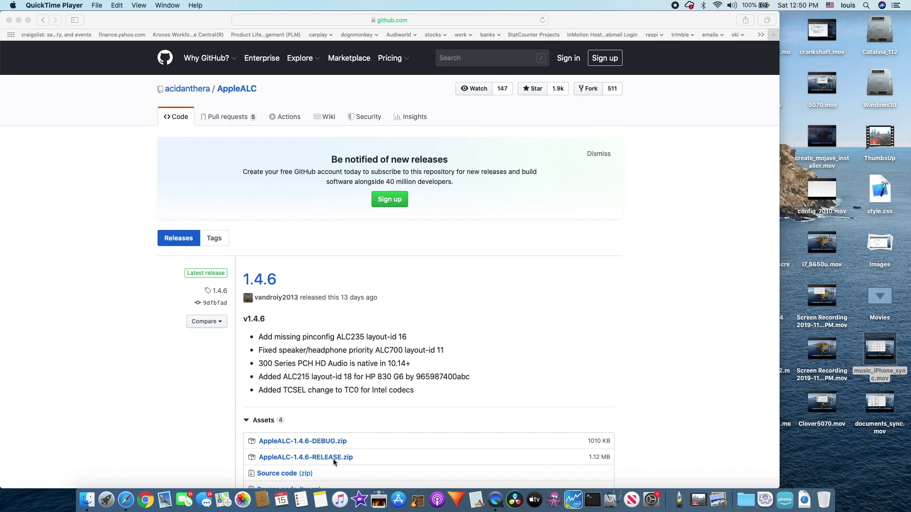
Download AppleALC-1.4.6-RELEASE.zip from the GitHub releases page in Safari and show the Downloads stack
click(328, 460)
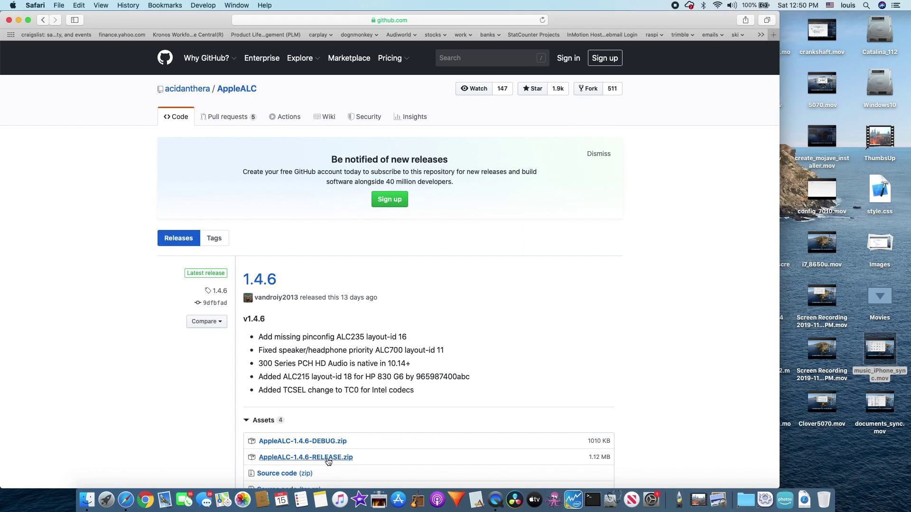
click(325, 459)
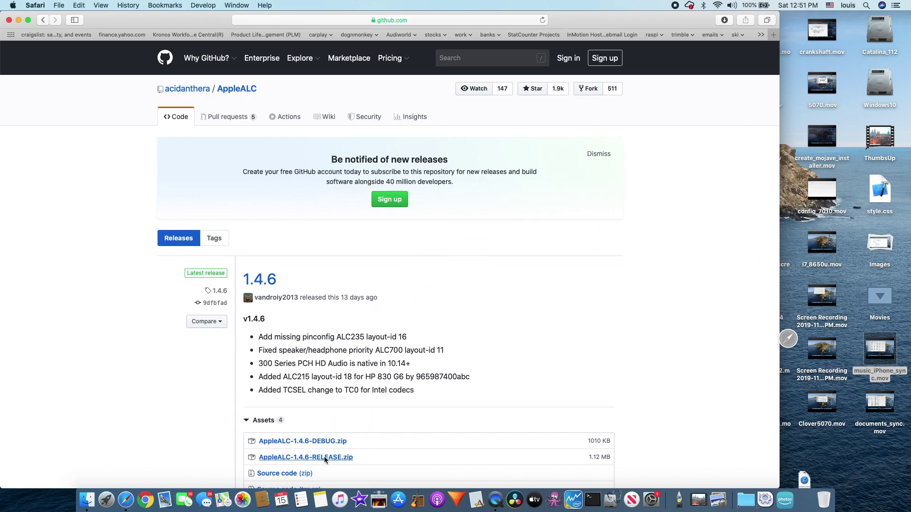
click(805, 498)
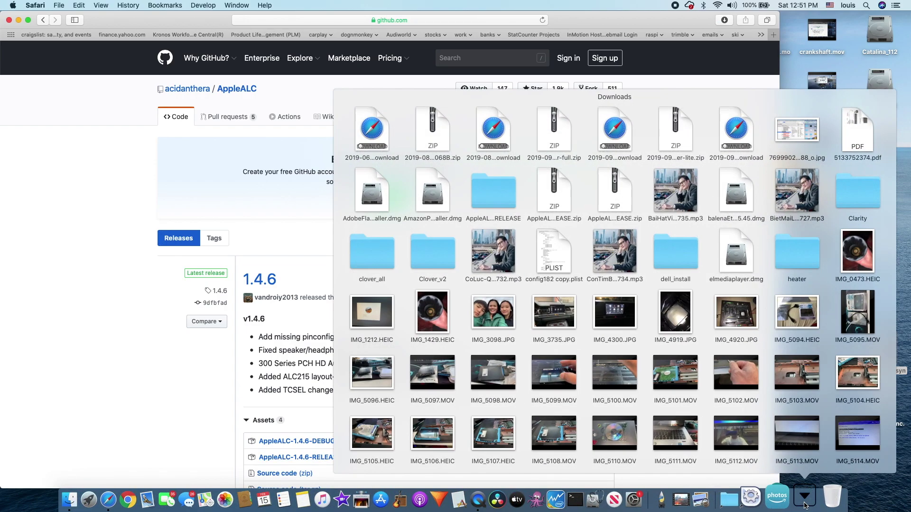
Launch DPCIManager, then bring up the context menu for AppleALC.kext in the AppleALC-1.4.6-RELEASE folder
click(777, 498)
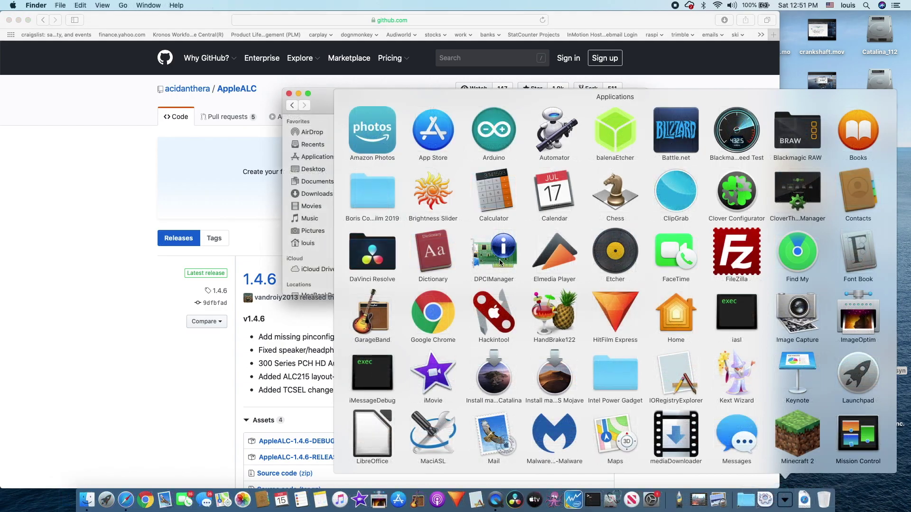
click(498, 260)
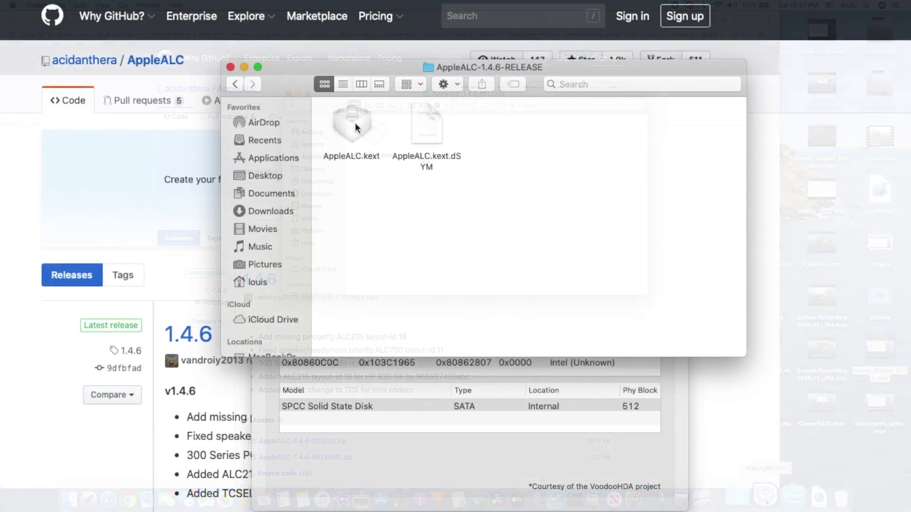
click(355, 123)
right_click(355, 123)
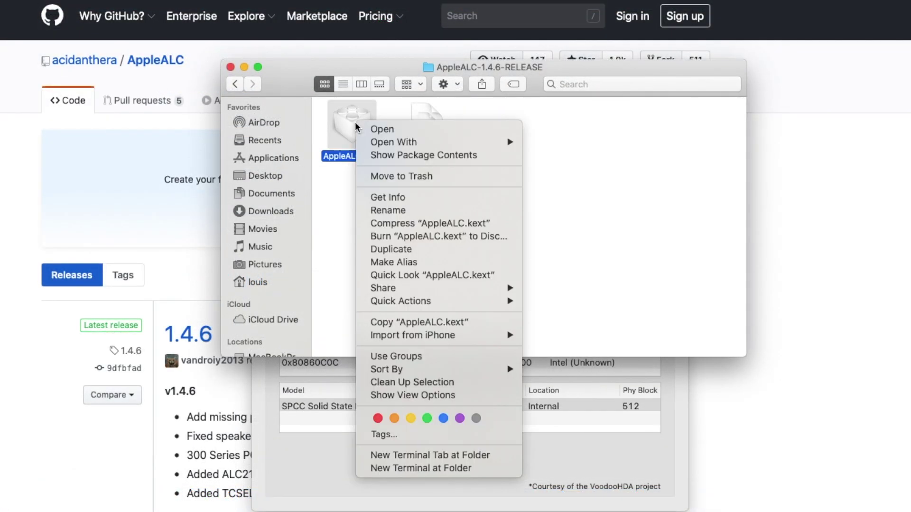
Show AppleALC.kext's package contents and open Contents/Info.plist in Xcode
click(394, 156)
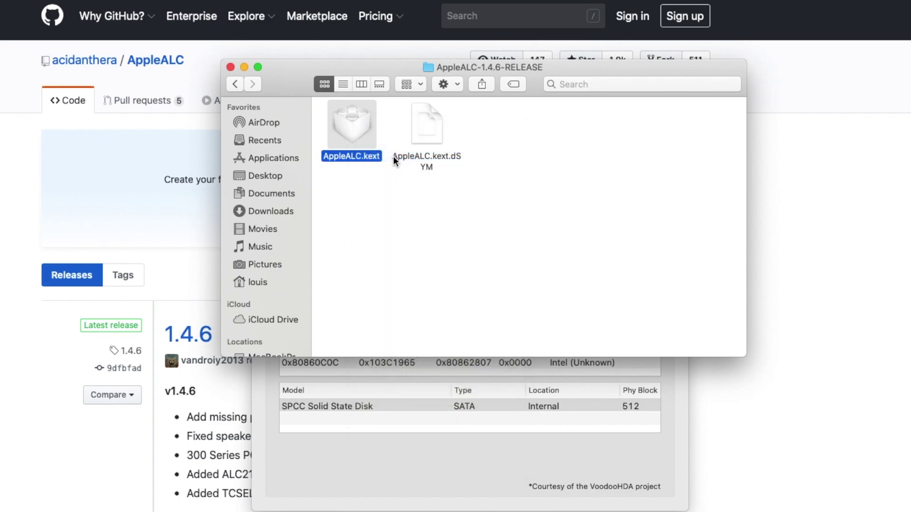
double_click(345, 126)
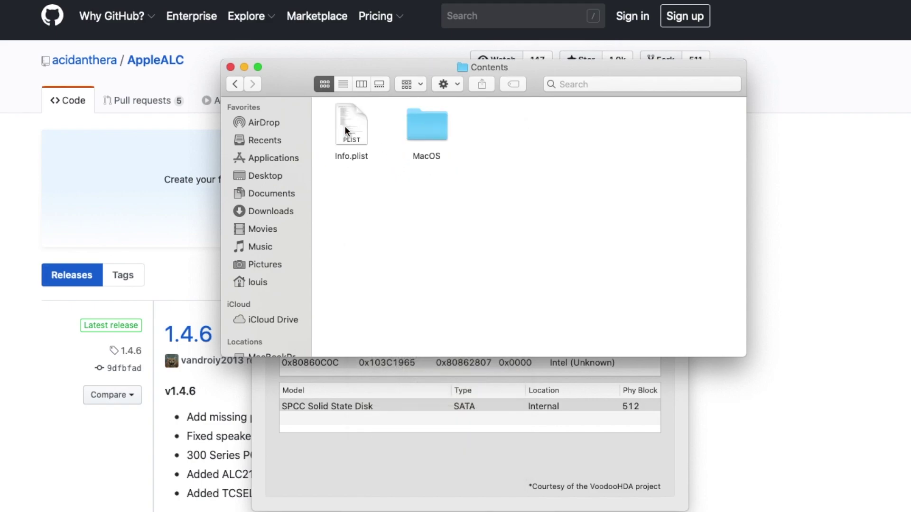
double_click(350, 130)
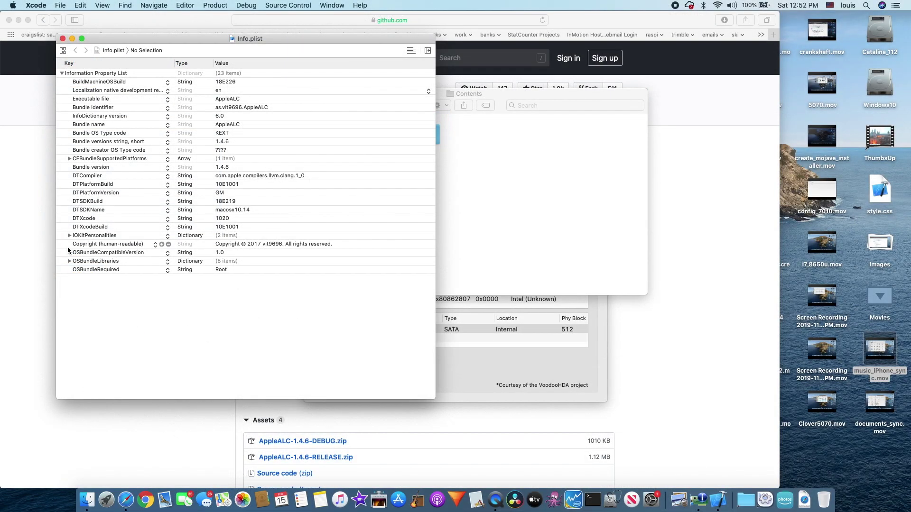
Expand IOKitPersonalities and search for 'alc282', finding ALC282 layouts 3, 4, 13 and 22
click(68, 236)
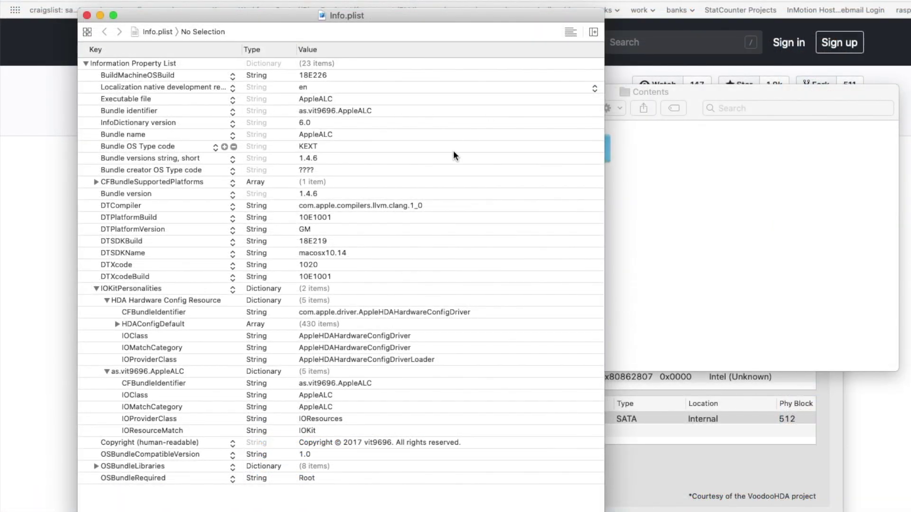
key(super+f)
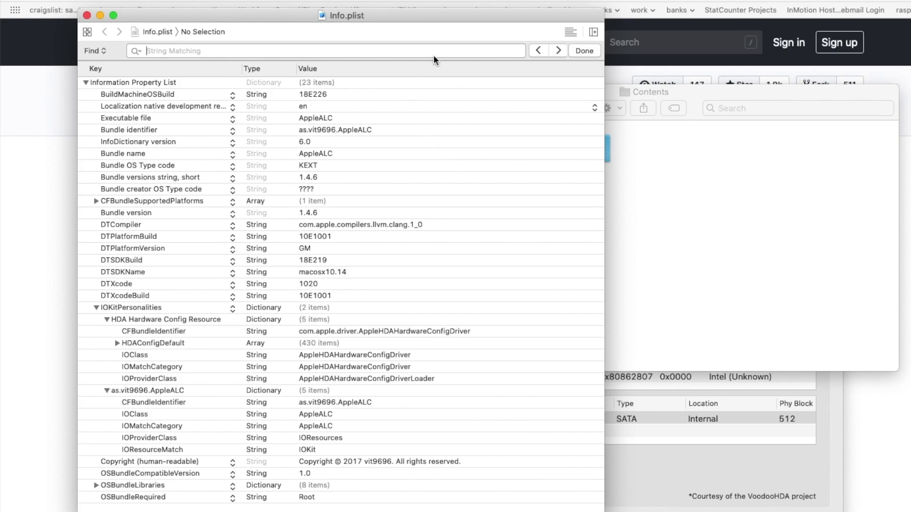
text(alc2)
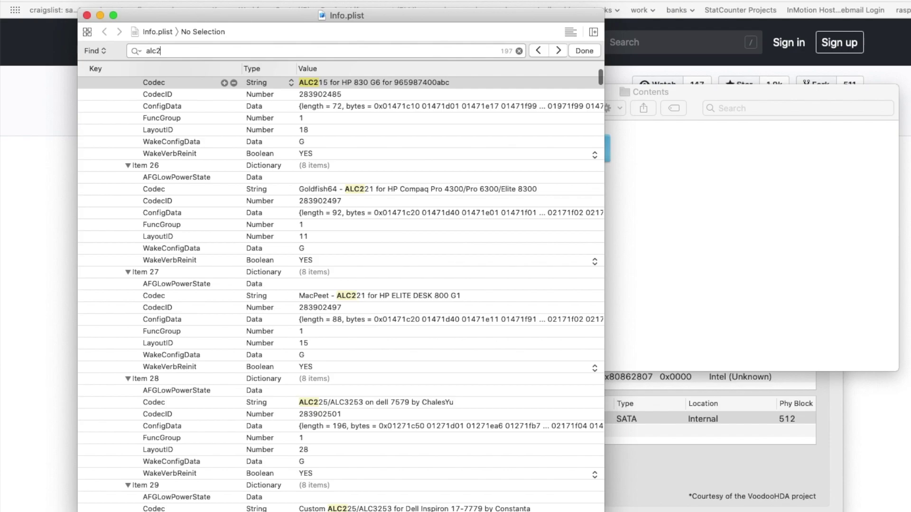
text(82)
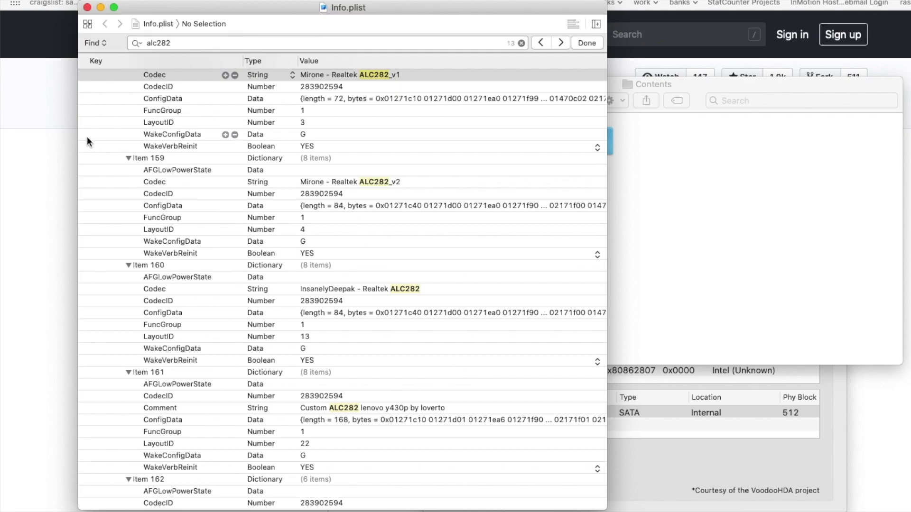
click(104, 124)
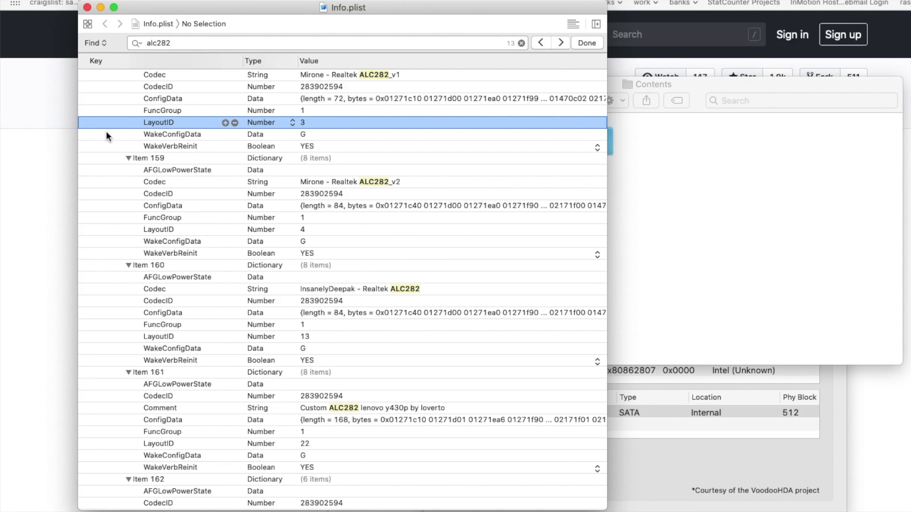
click(118, 230)
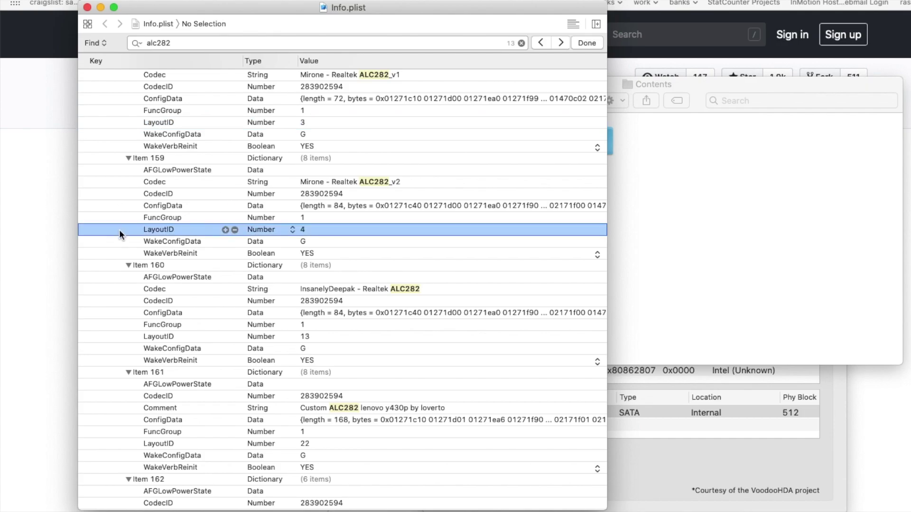
click(129, 335)
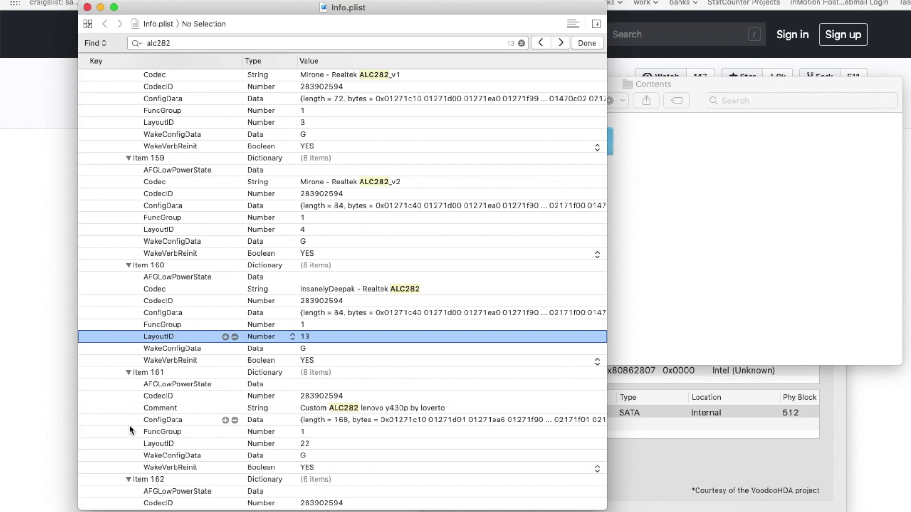
click(123, 446)
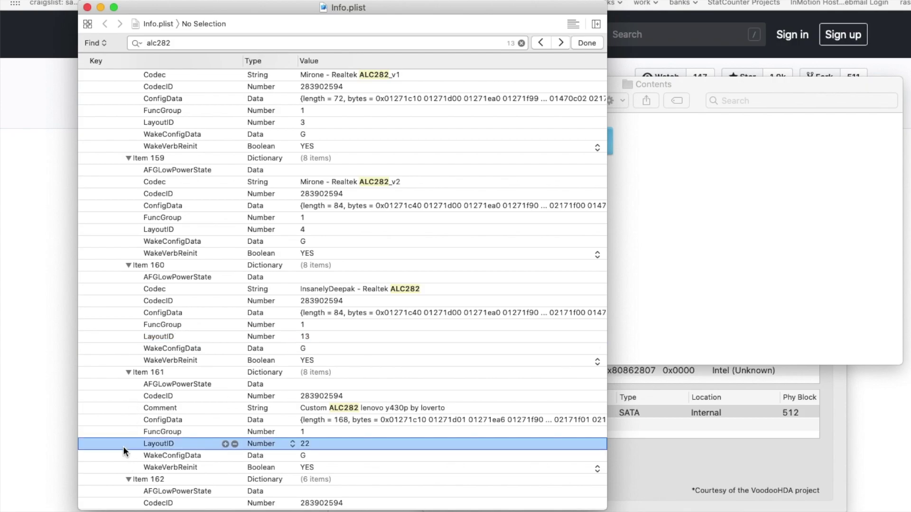
scroll(123, 446, down, 5)
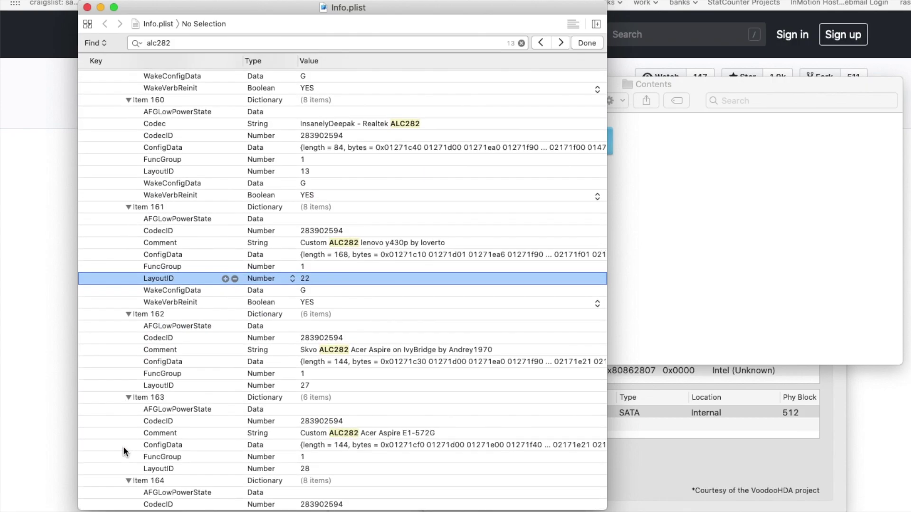
click(109, 385)
scroll(110, 384, down, 3)
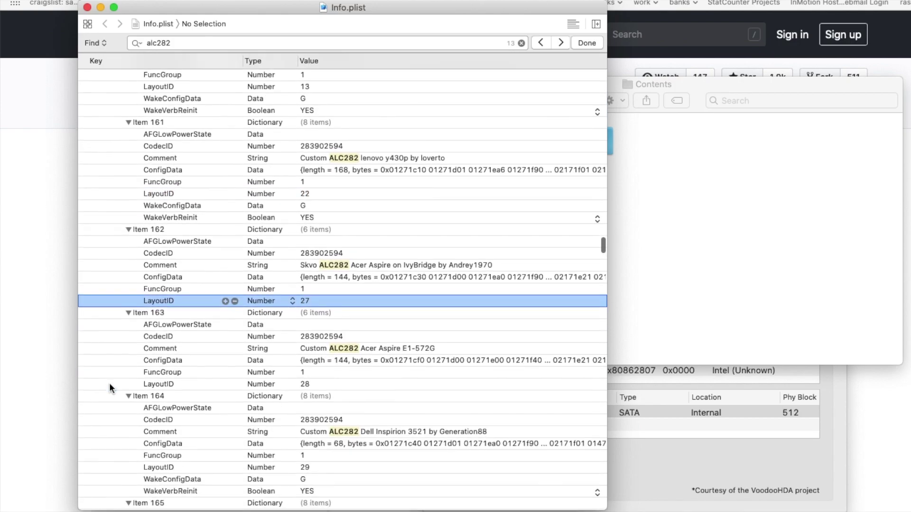
click(110, 368)
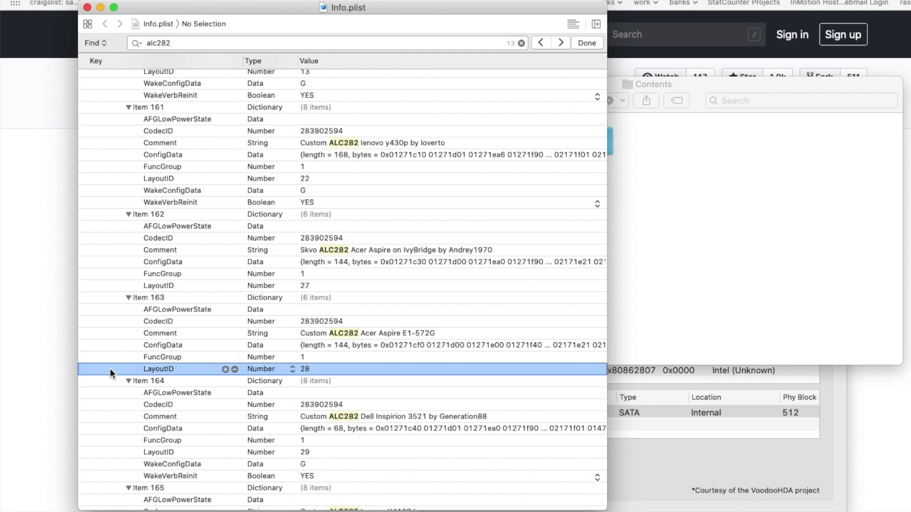
scroll(110, 368, down, 5)
click(113, 286)
scroll(112, 323, down, 3)
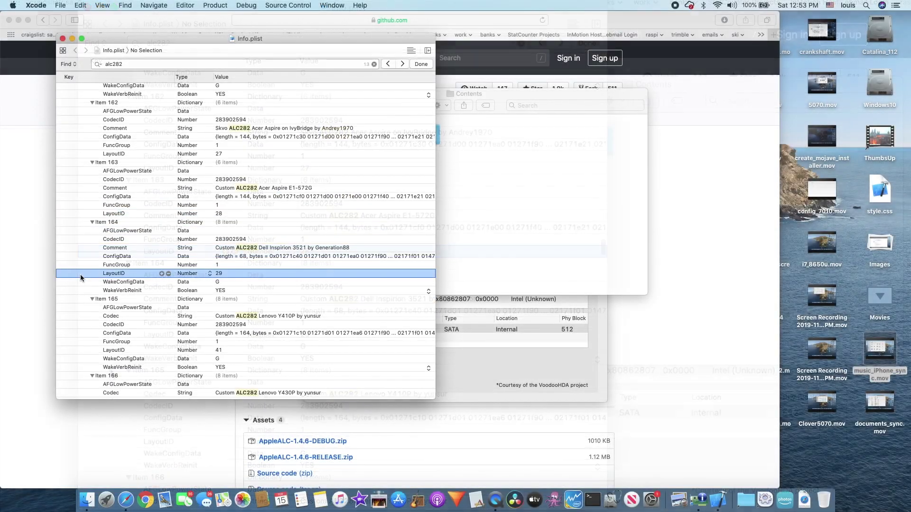
click(80, 268)
scroll(81, 268, down, 3)
click(80, 271)
scroll(79, 271, down, 3)
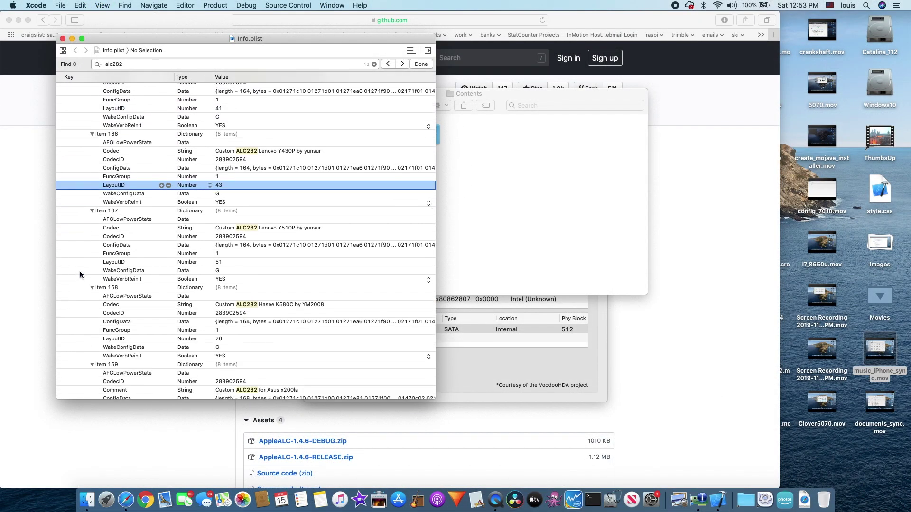
click(84, 263)
click(84, 338)
scroll(85, 336, down, 5)
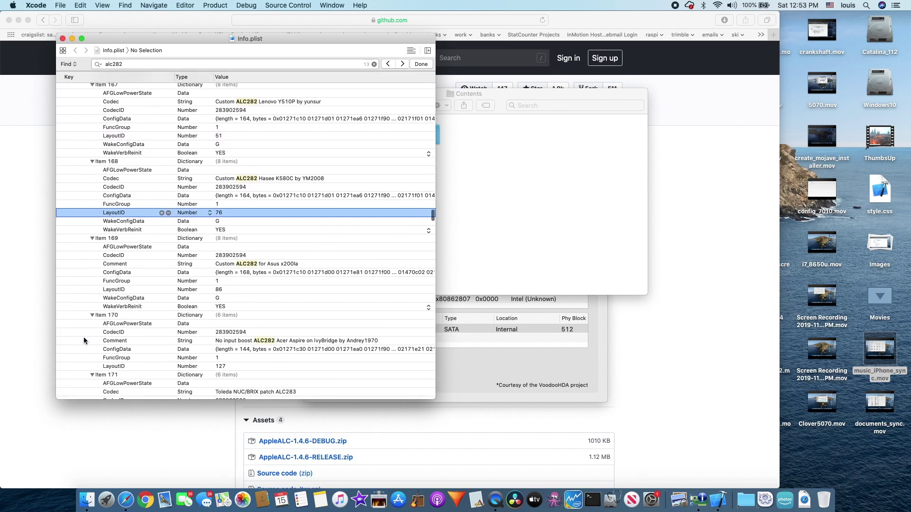
click(81, 291)
scroll(80, 291, down, 4)
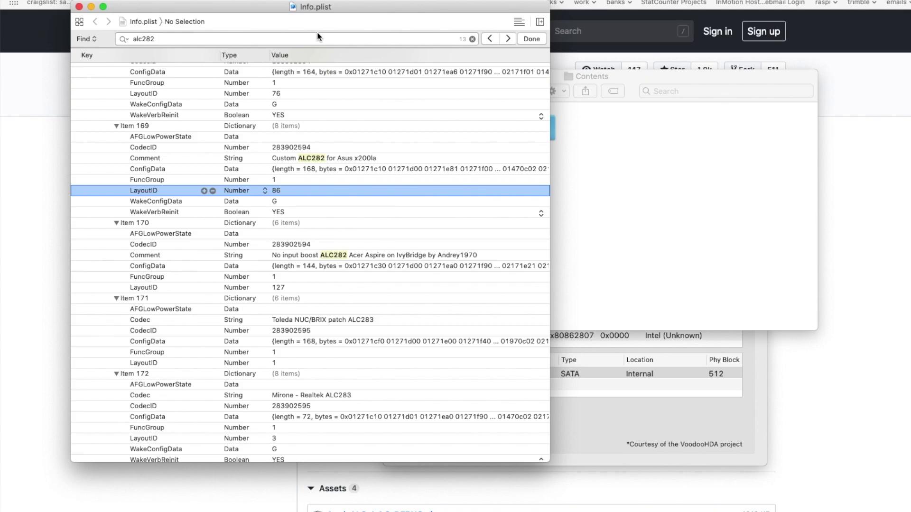
Search Info.plist for 'idt' and check DPCIManager's codec name, IDT 92HD91BXX
key(super+f)
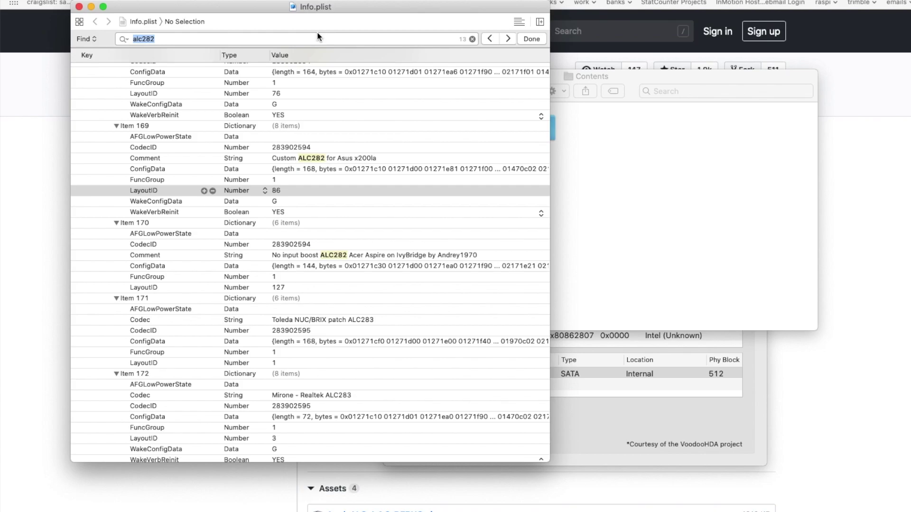
text(idt)
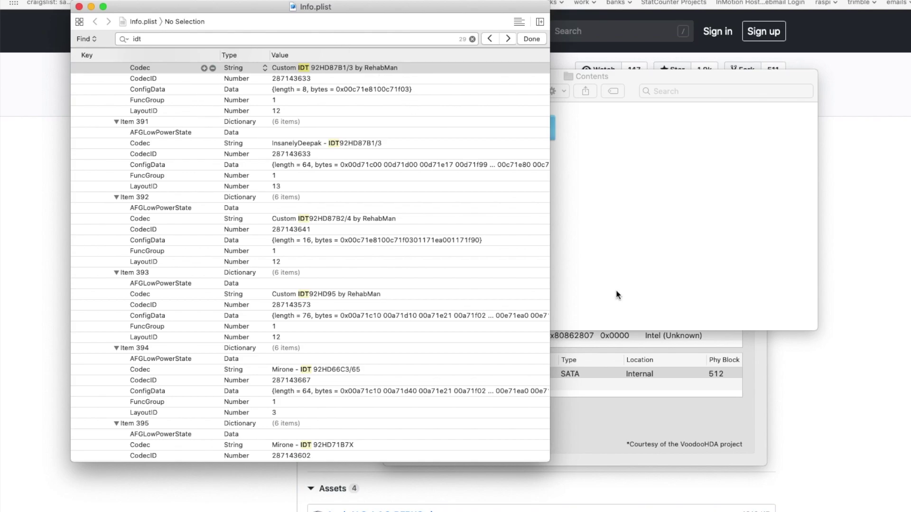
click(684, 420)
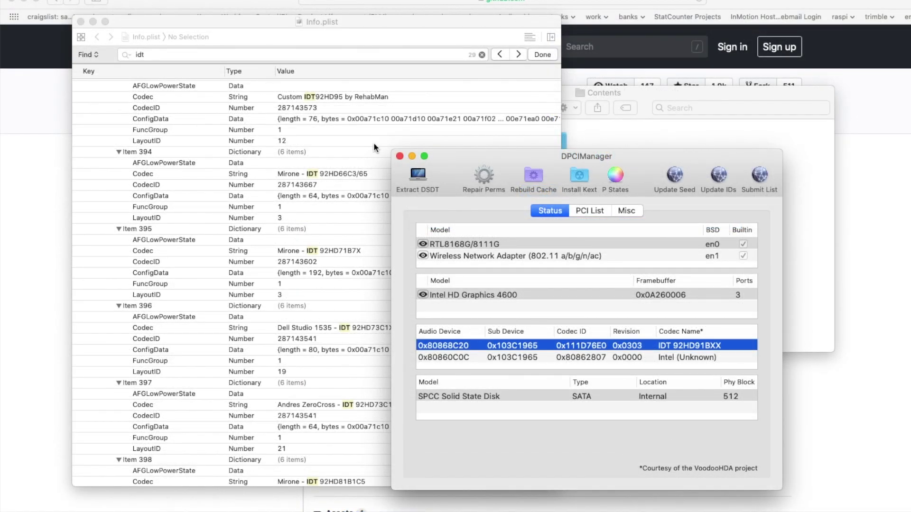
Return to Info.plist and change the search term to '91b'
click(308, 54)
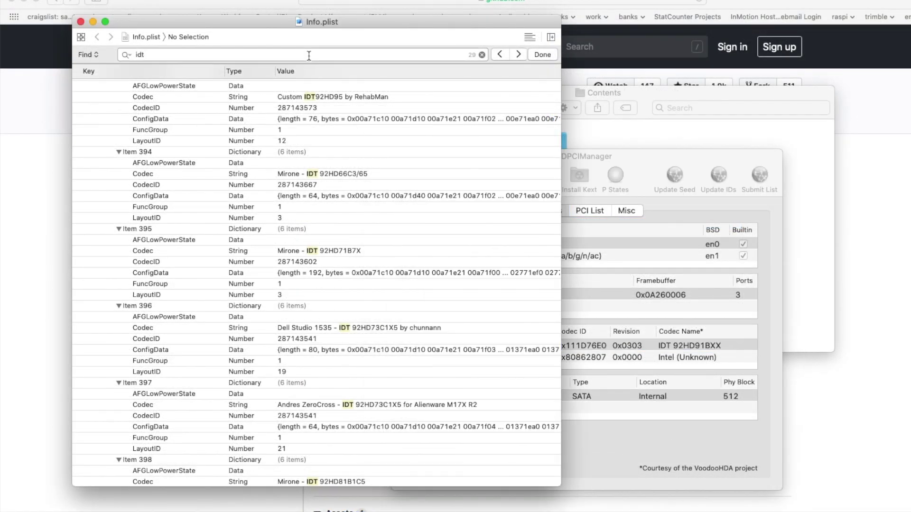
key(BackSpace)
key(BackSpace)
key(BackSpace)
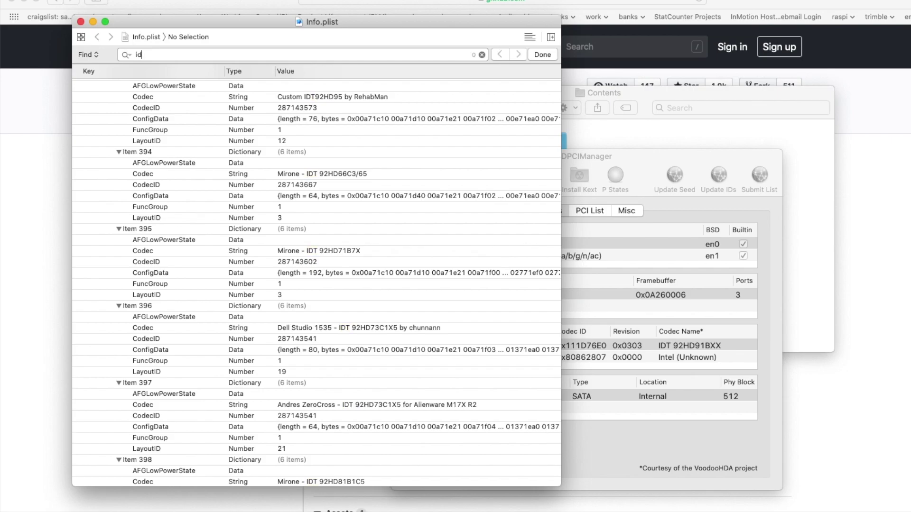
text(91b)
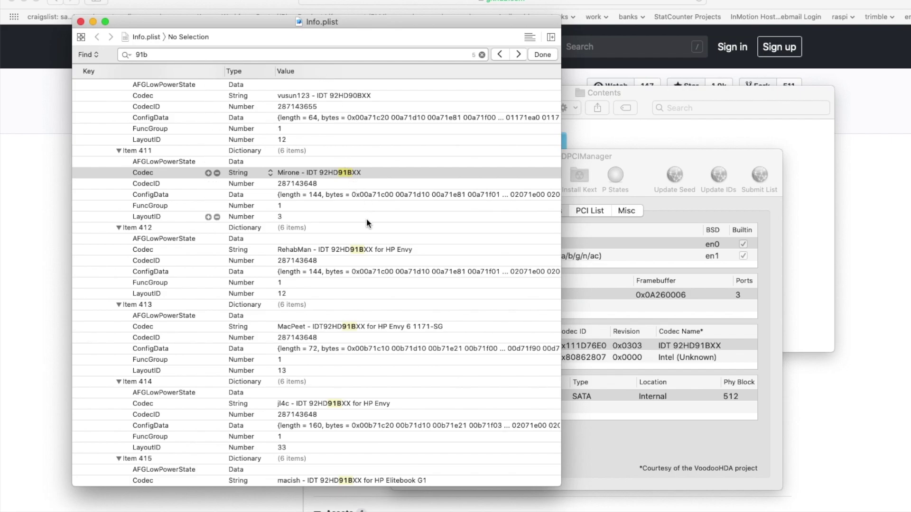
Compare the 92HD91BXX LayoutIDs of Items 411–415: 3, 12, 13 and 33
click(119, 217)
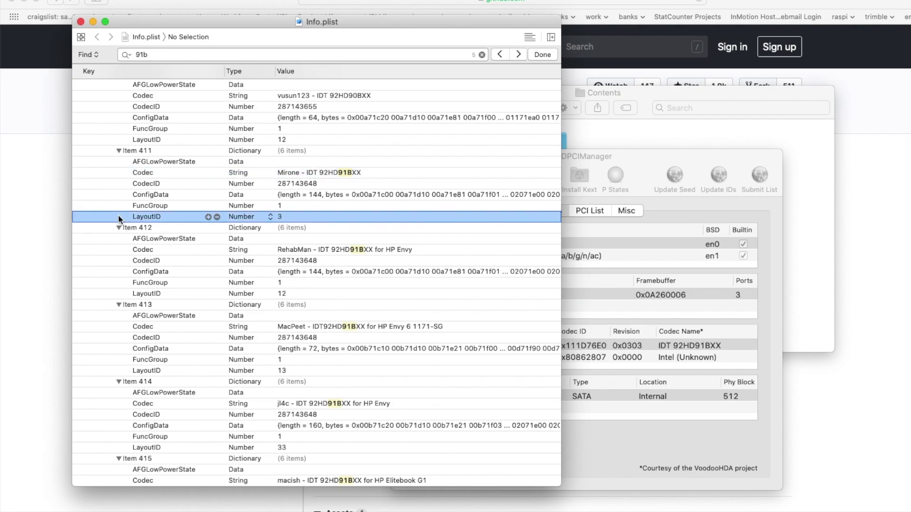
click(107, 293)
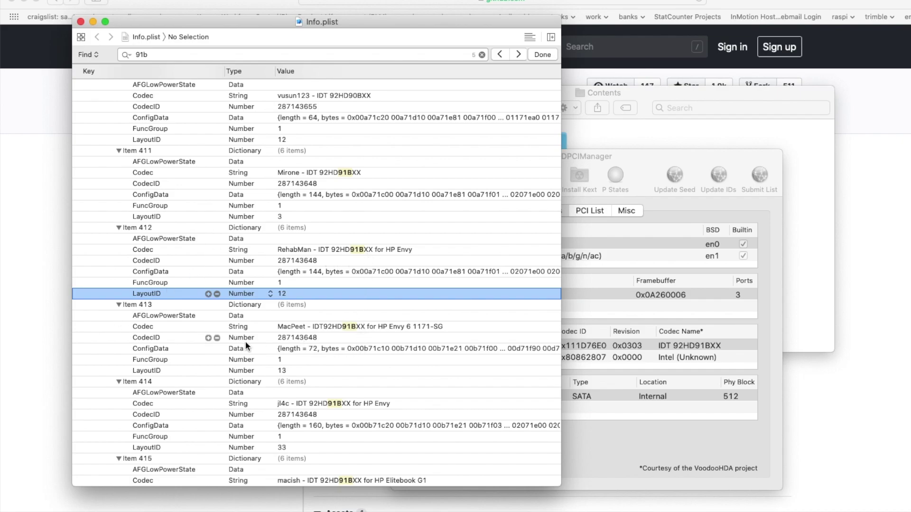
click(102, 369)
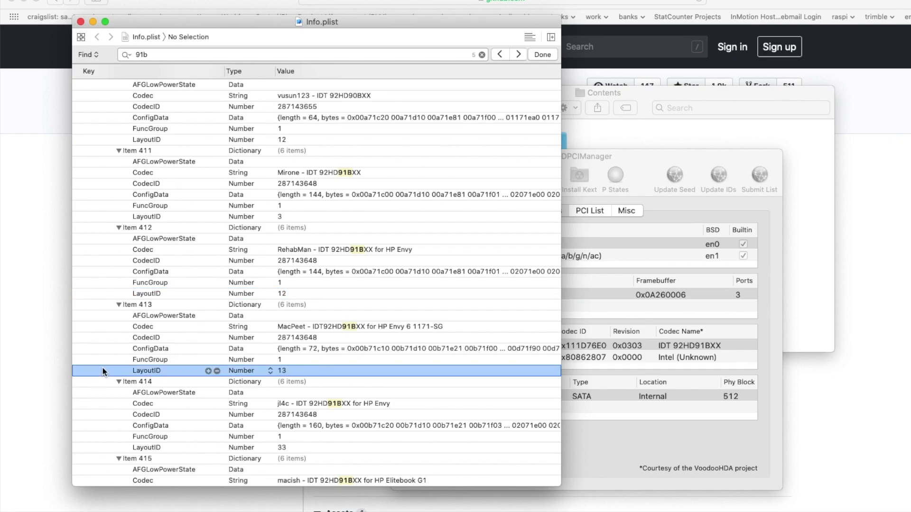
click(100, 444)
scroll(100, 444, down, 2)
scroll(101, 444, down, 5)
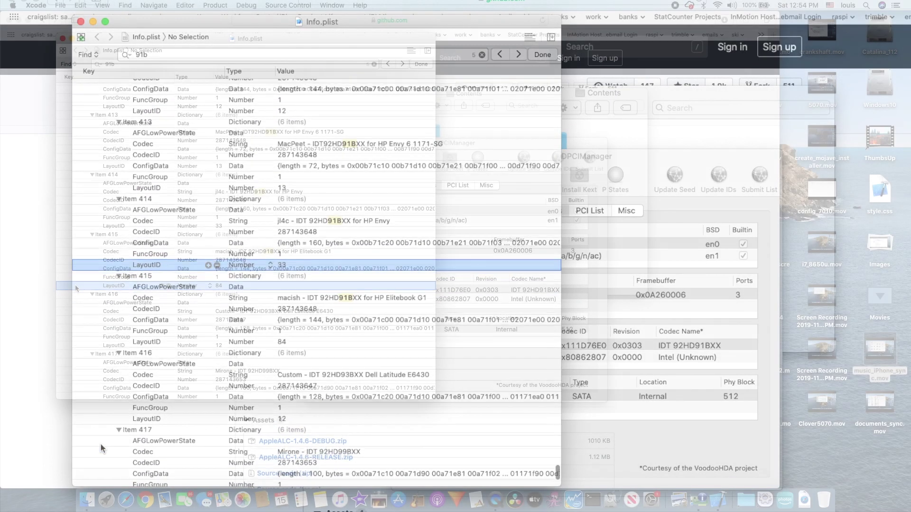
click(97, 338)
scroll(97, 337, down, 4)
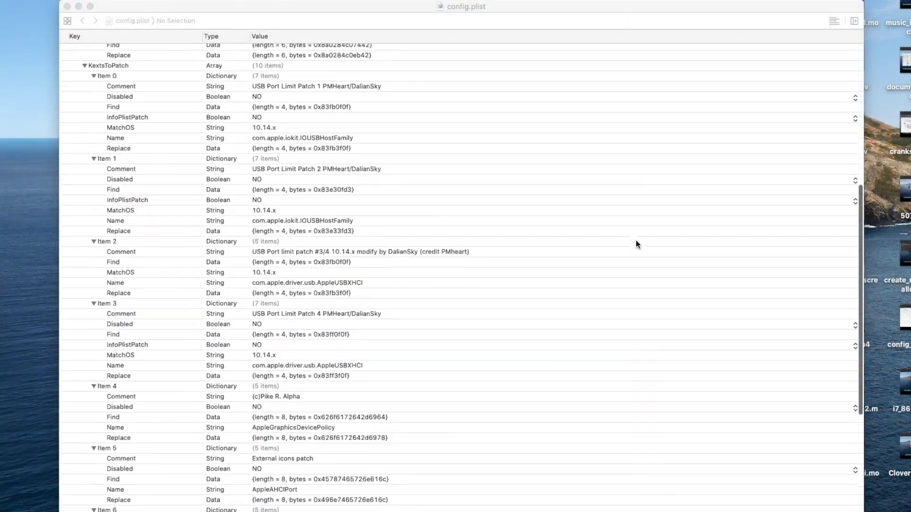
scroll(636, 241, up, 5)
scroll(636, 245, up, 4)
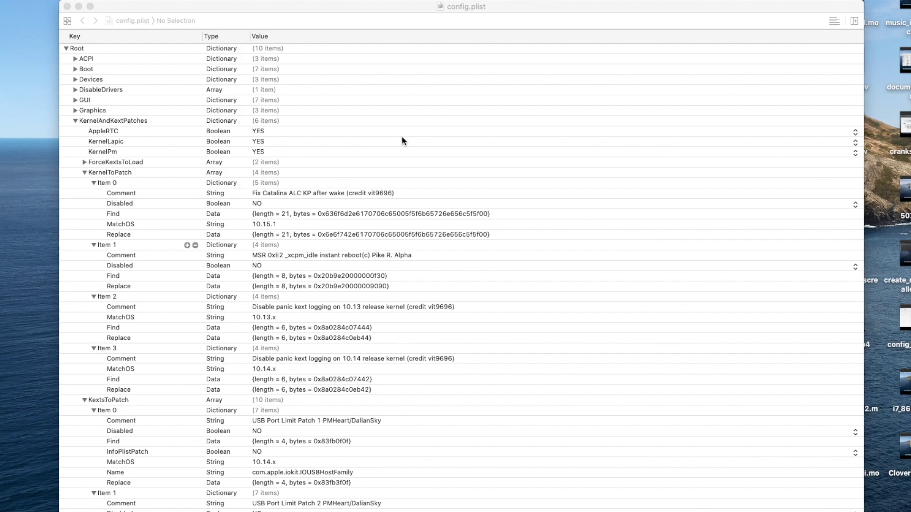
Expand Devices and its Audio dictionary in config.plist
click(76, 80)
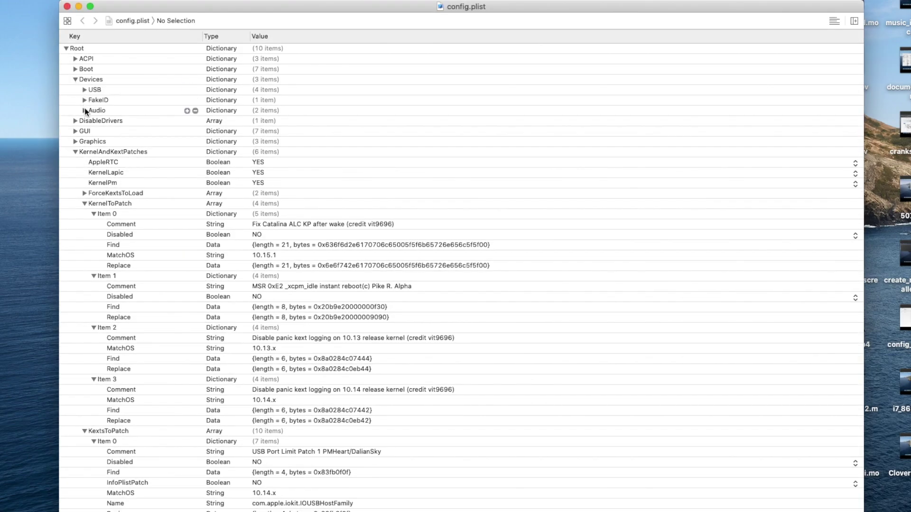
click(85, 109)
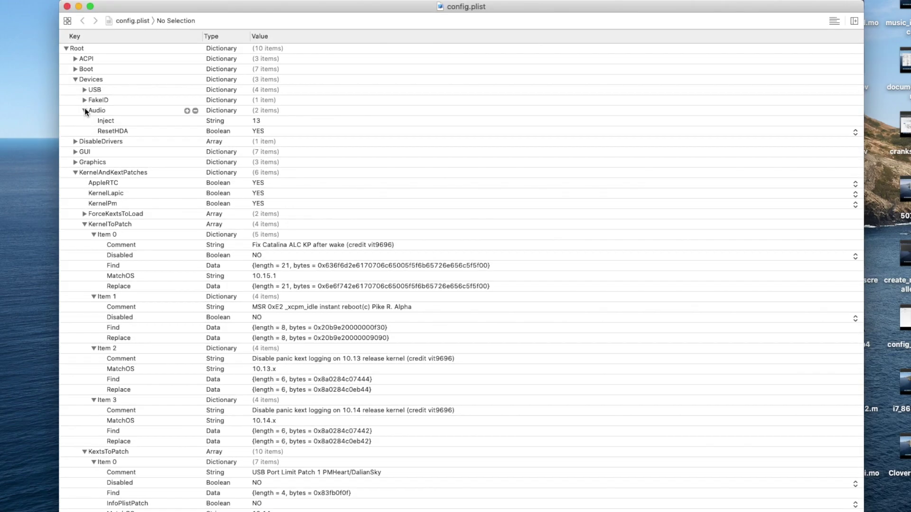
Check the Audio Inject value 13 and ResetHDA YES, then expand DisableDrivers to show VBoxHfs
click(272, 123)
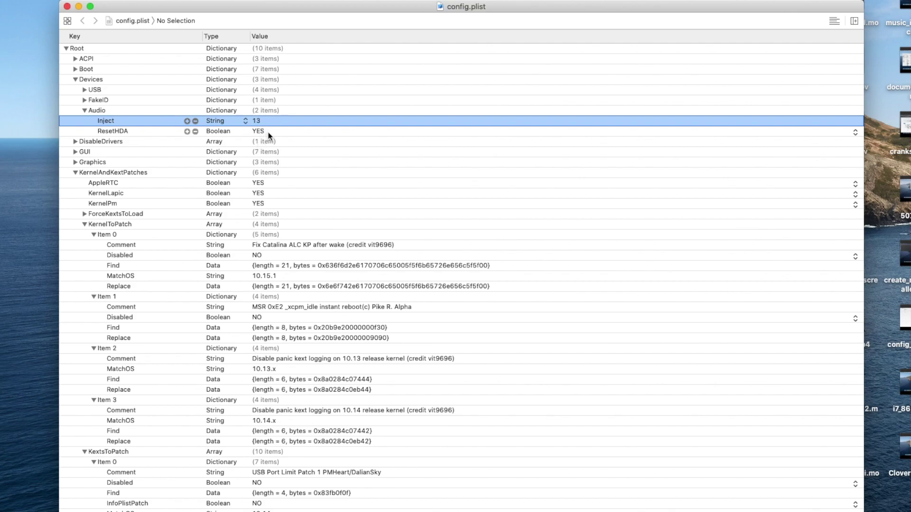
click(269, 132)
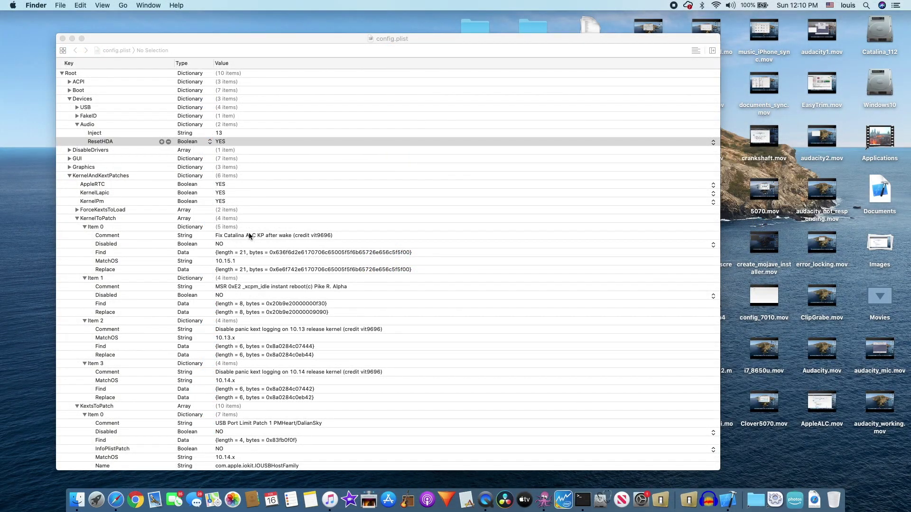
click(70, 150)
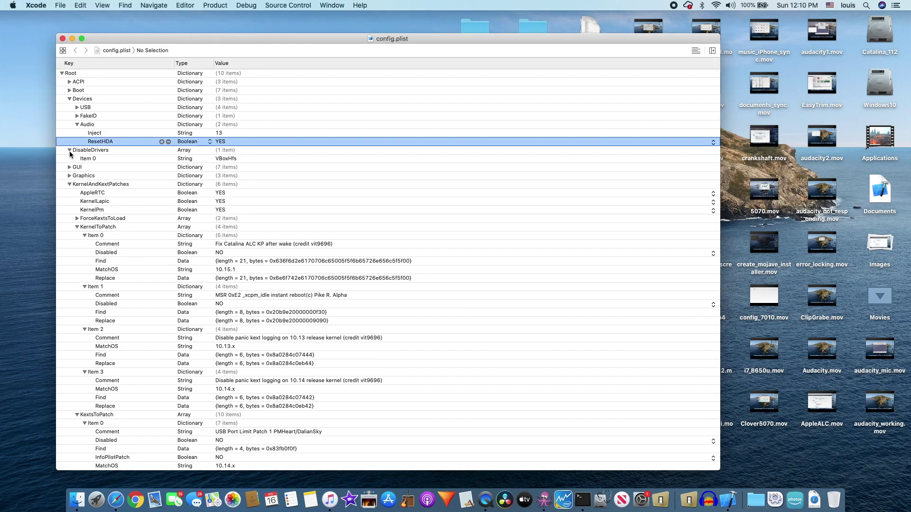
scroll(90, 142, down, 5)
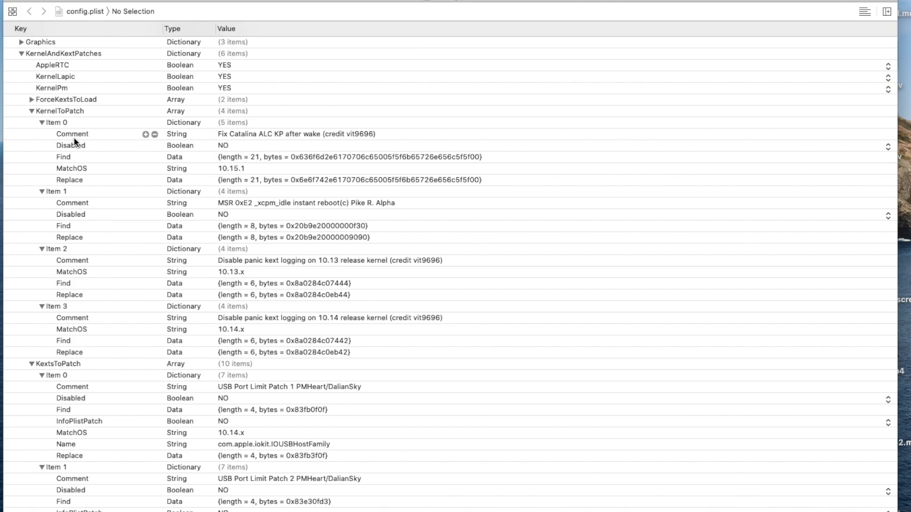
click(301, 134)
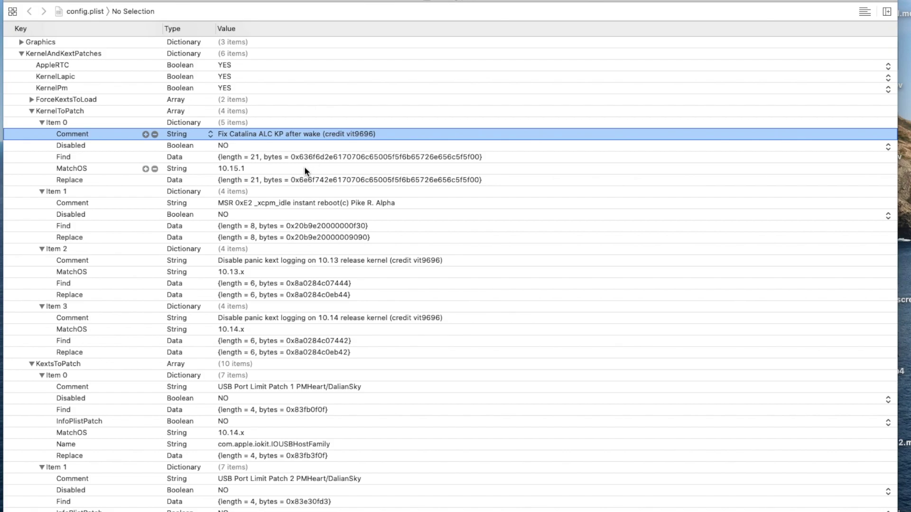
scroll(284, 238, down, 5)
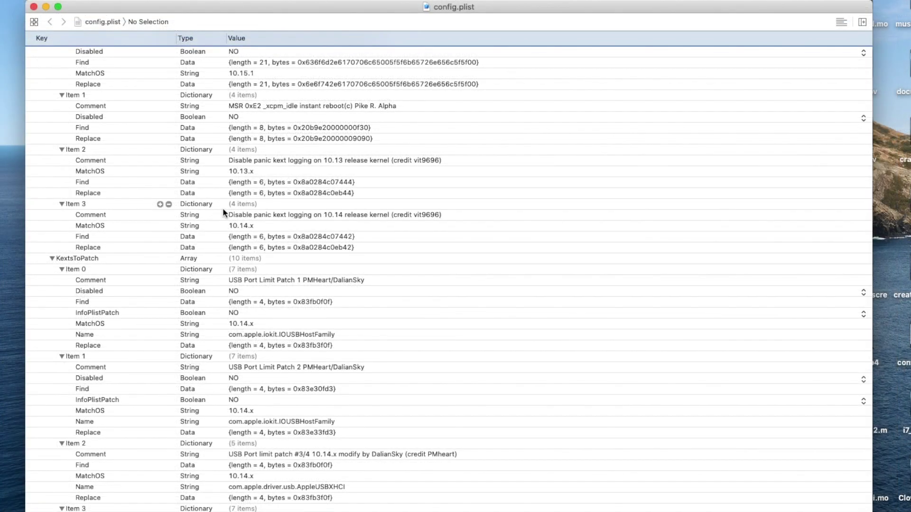
click(36, 257)
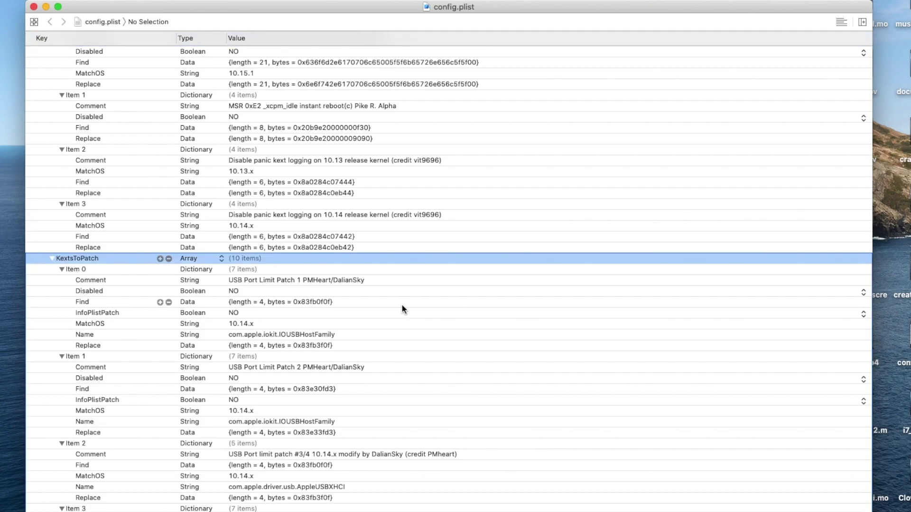
scroll(402, 305, down, 3)
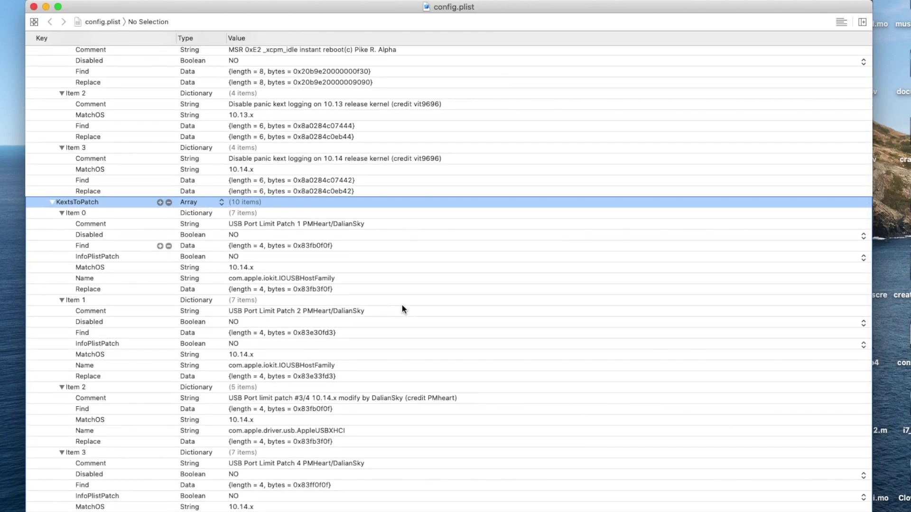
click(331, 226)
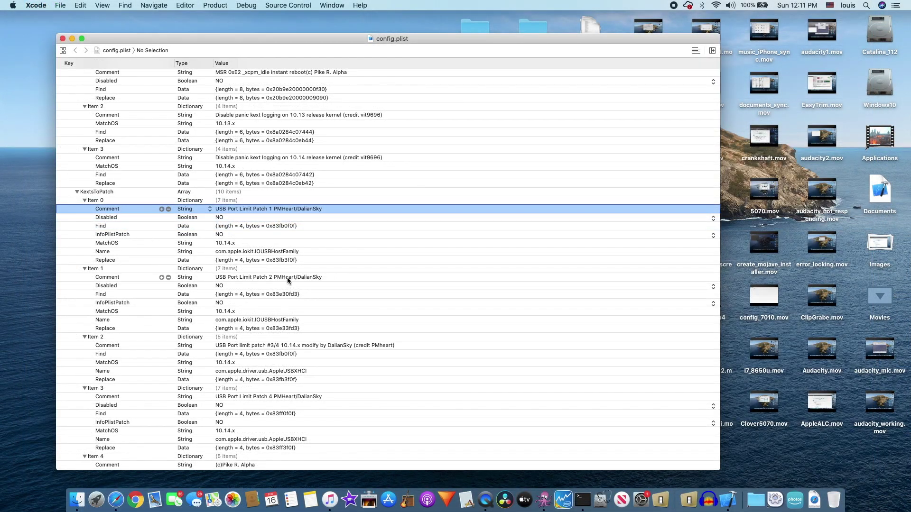
click(286, 277)
scroll(286, 277, down, 3)
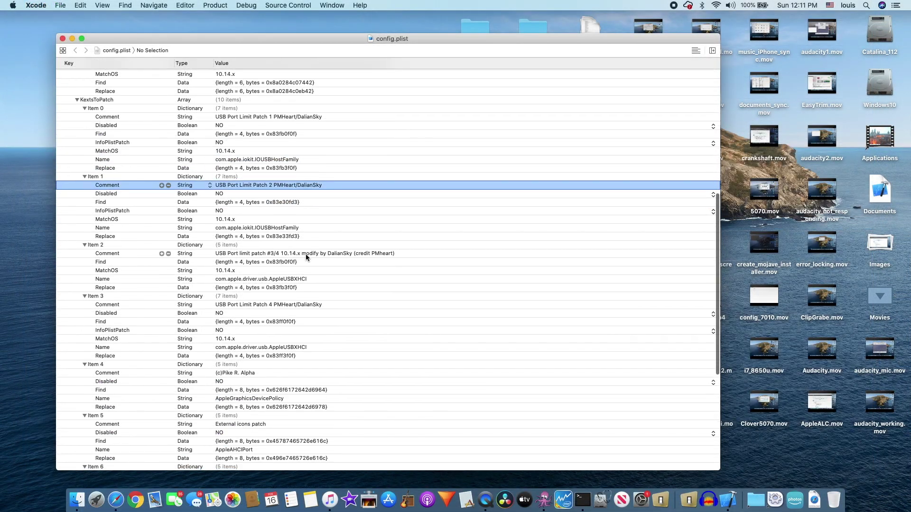
click(322, 358)
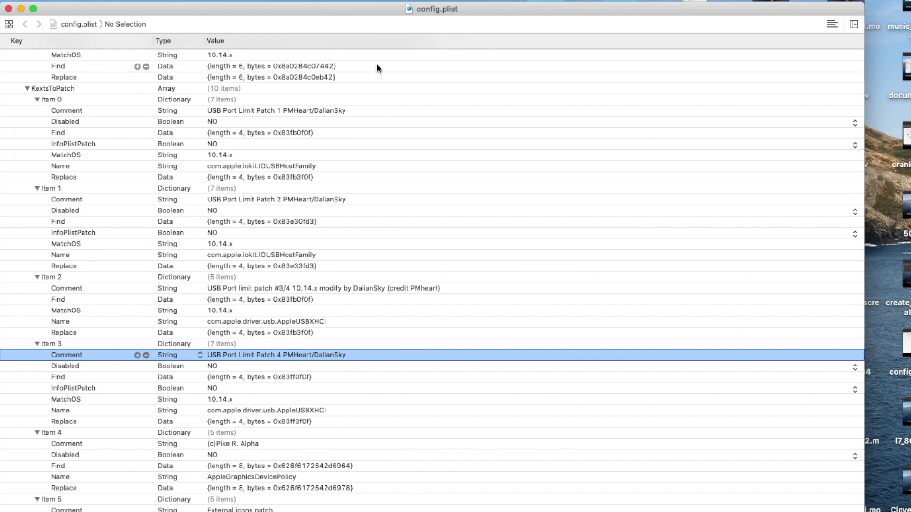
click(8, 8)
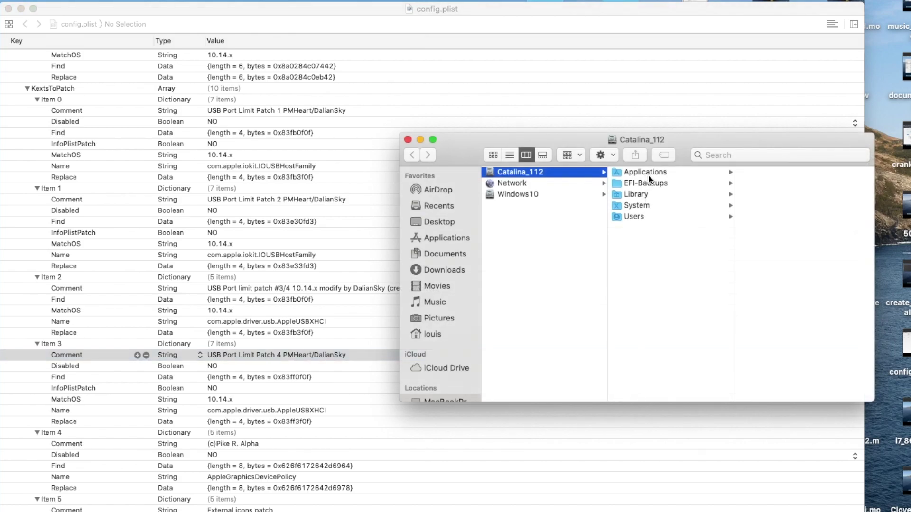
Open Catalina_112's Library/Extensions folder to confirm AppleALC.kext and Lilu.kext are installed
click(635, 195)
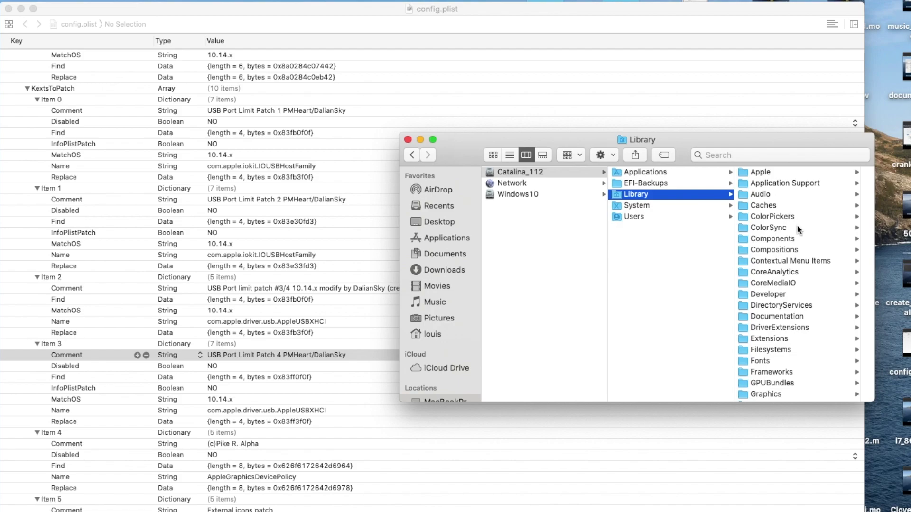
scroll(797, 228, down, 3)
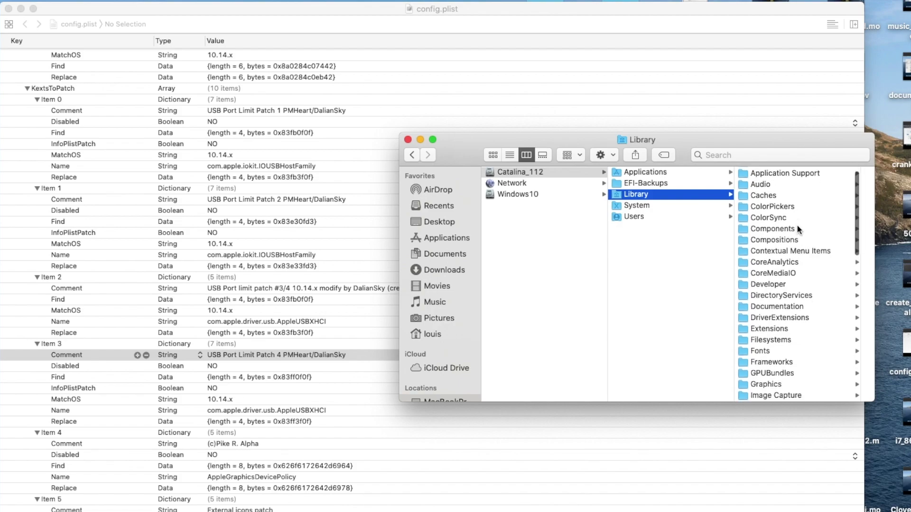
click(772, 300)
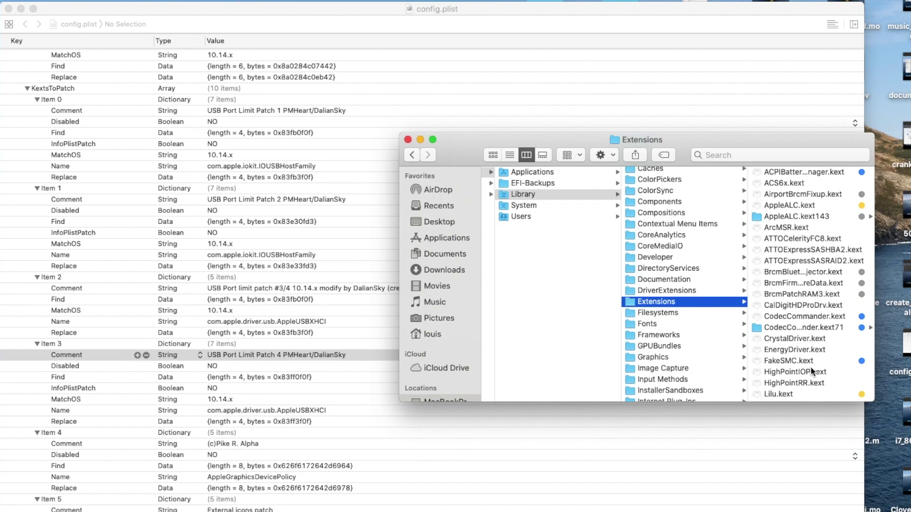
click(795, 500)
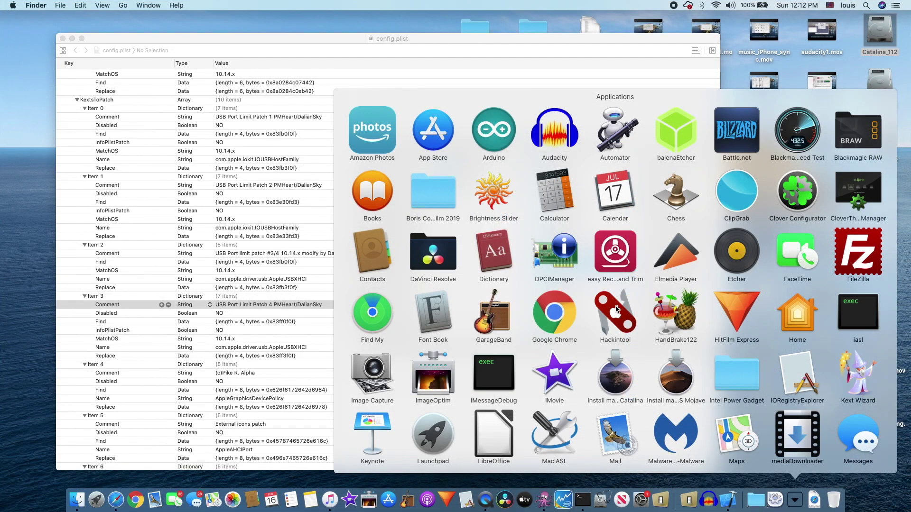
Launch Hackintool, download Lilu-1.4.1-RELEASE.zip, and open the EFI volume's CLOVER folder
click(615, 309)
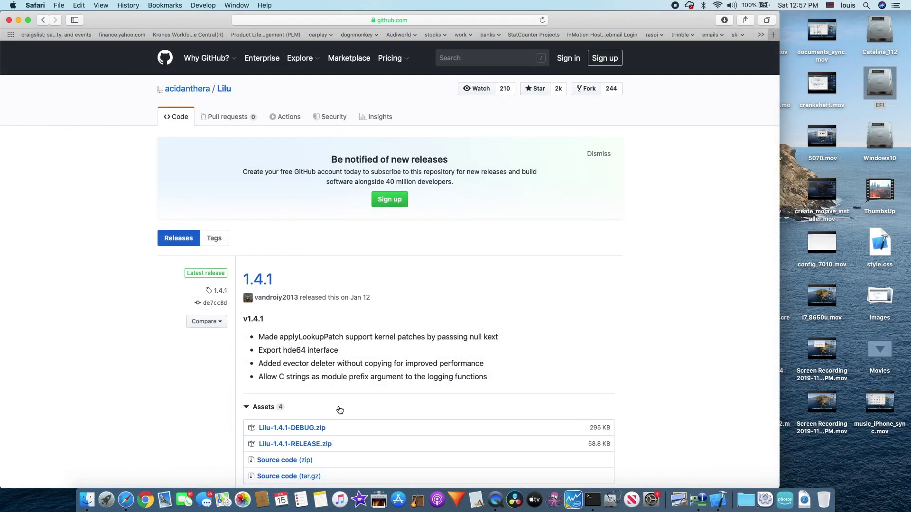
click(311, 444)
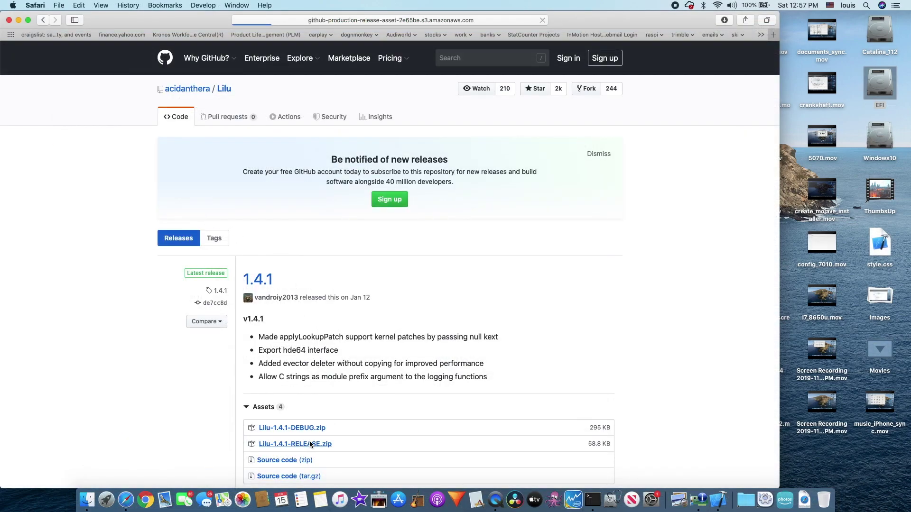
double_click(886, 81)
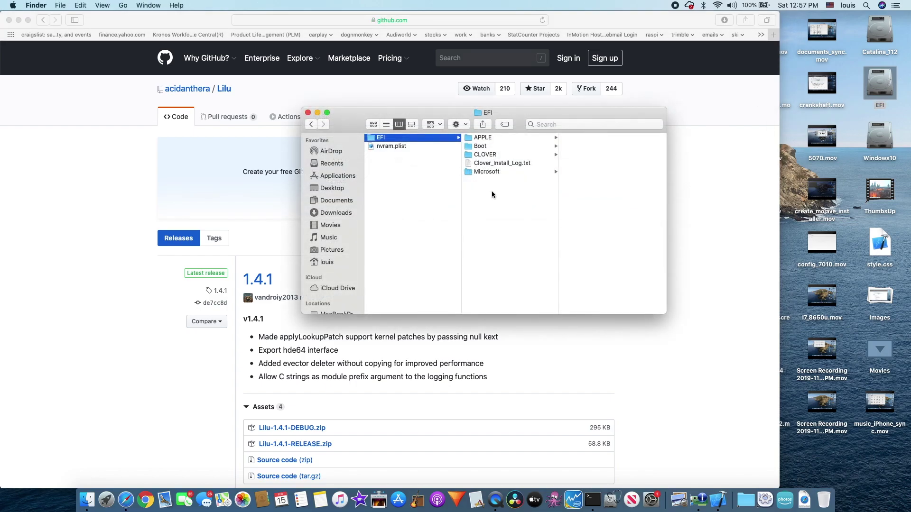
click(496, 156)
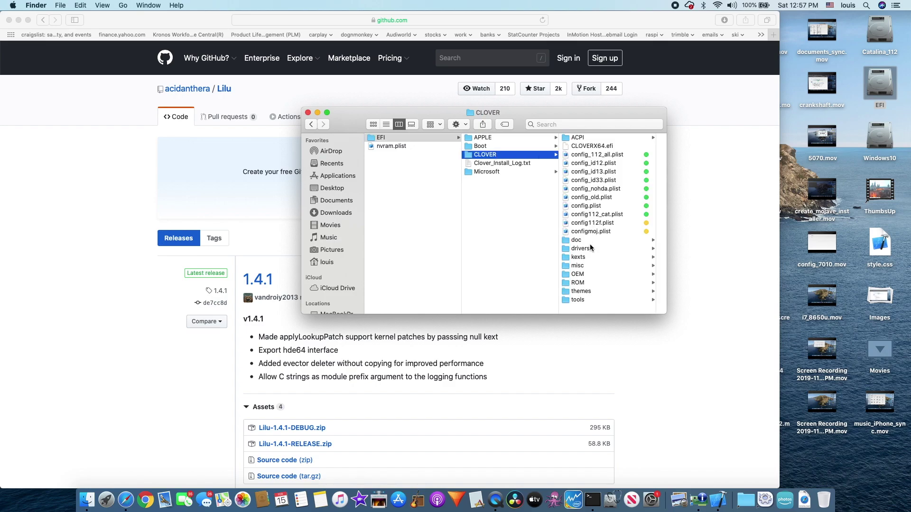
In EFI CLOVER kexts/Other, verify Lilu, AppleALC, WhateverGreen and USBInjectAll kexts are present
click(572, 258)
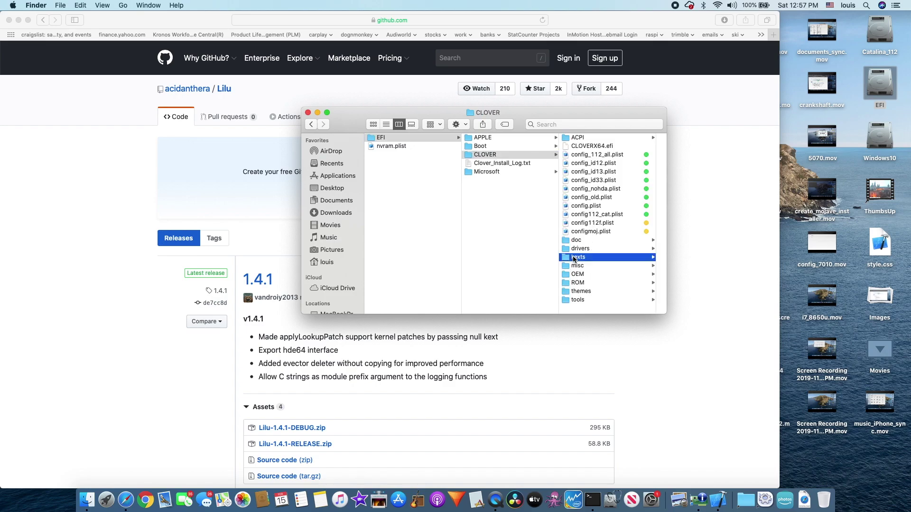
click(581, 223)
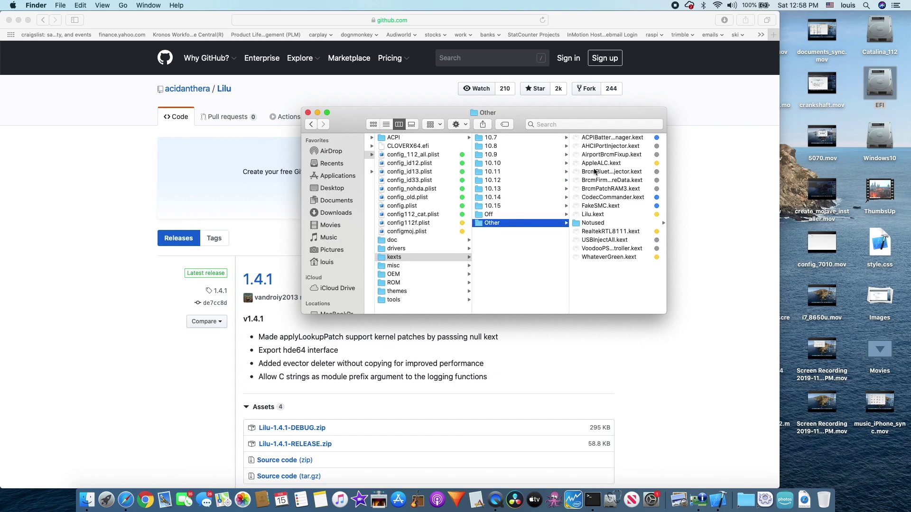
click(593, 214)
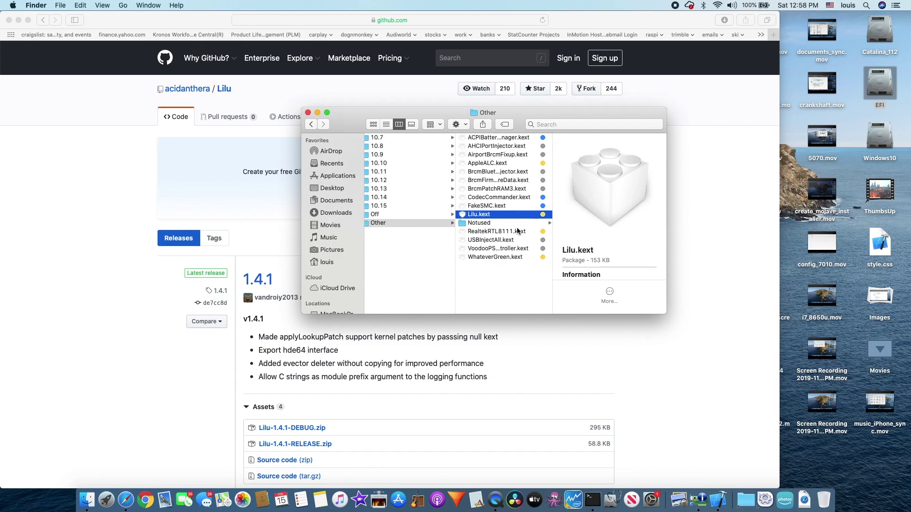
click(498, 166)
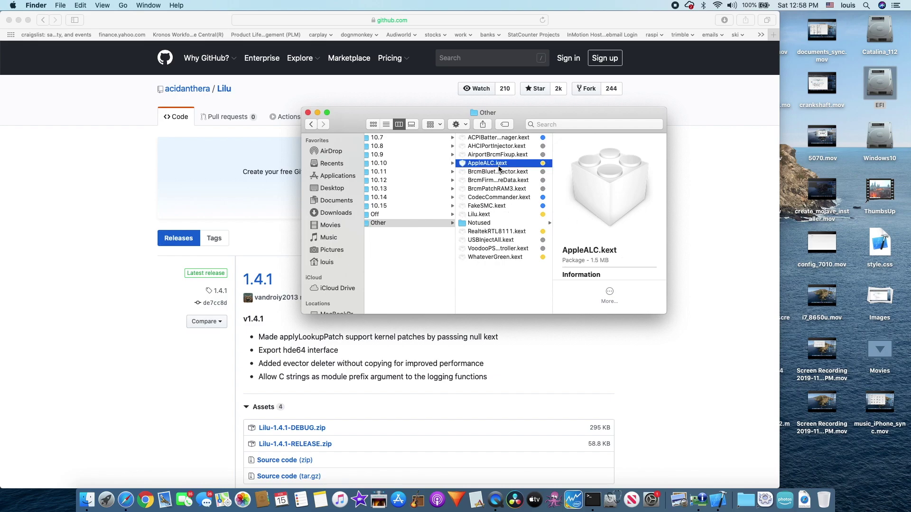
click(496, 258)
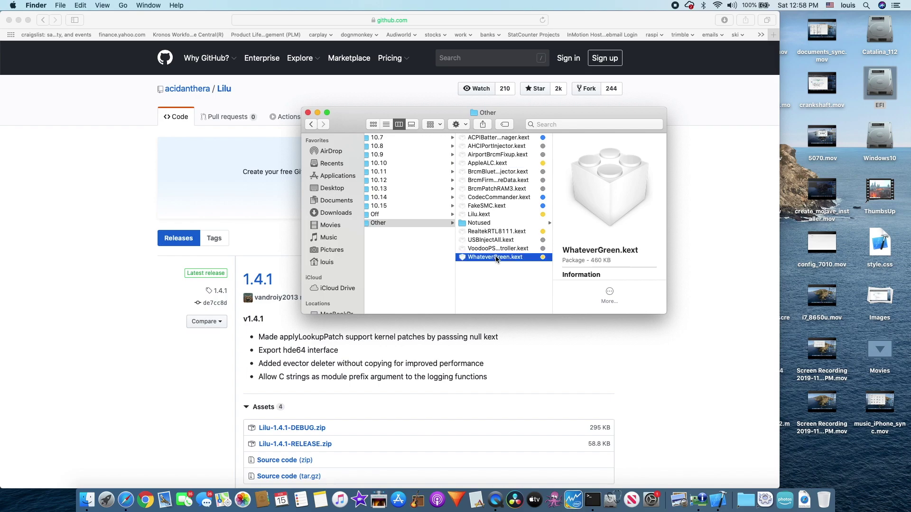
click(492, 241)
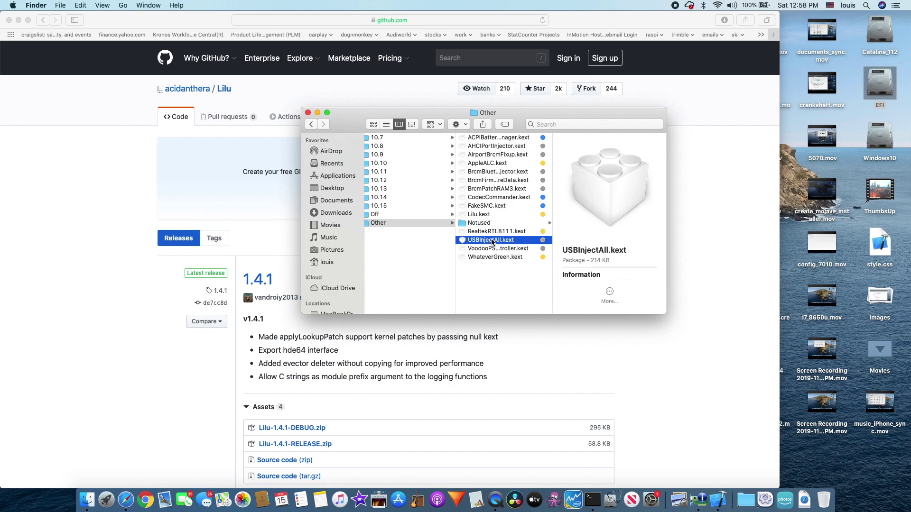